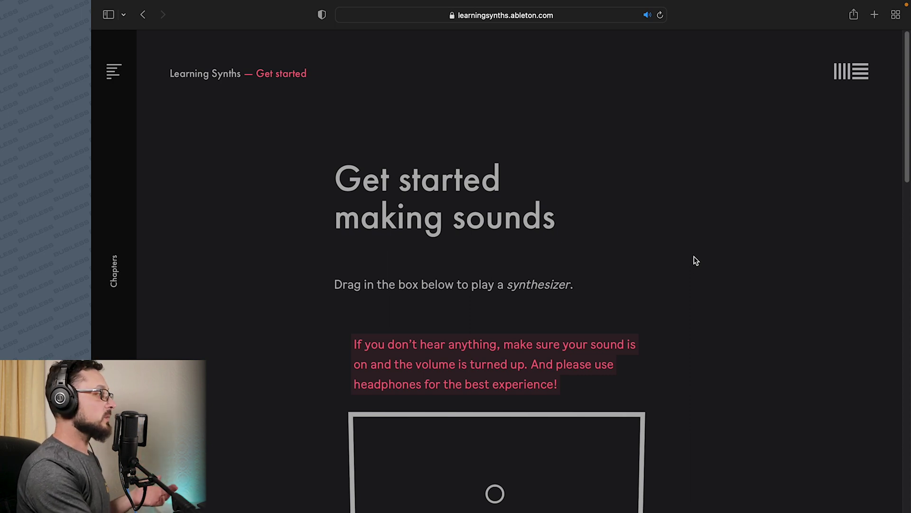
Step: Play the Get started synth by sweeping its circle toward the lower left, then reach the intro's closing text
scroll(694, 259, down, 3)
scroll(694, 258, down, 3)
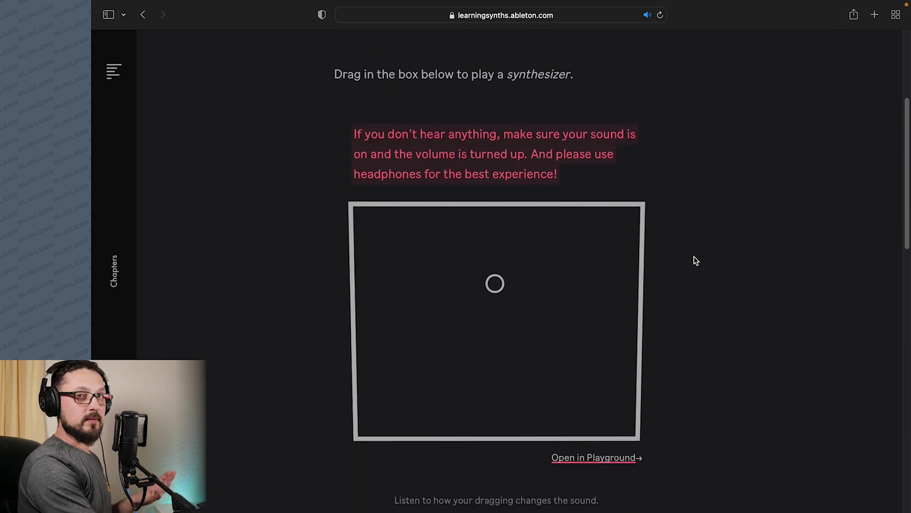
scroll(696, 260, up, 3)
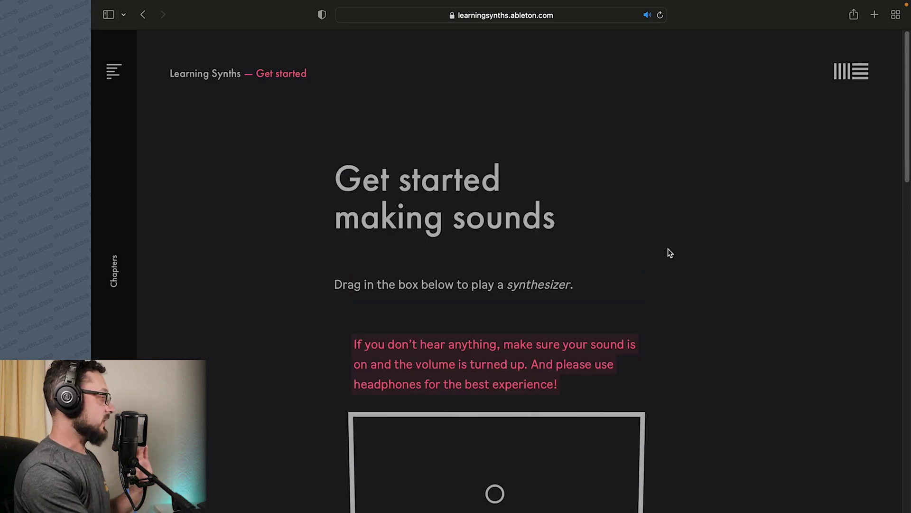
scroll(668, 248, down, 2)
scroll(669, 253, down, 2)
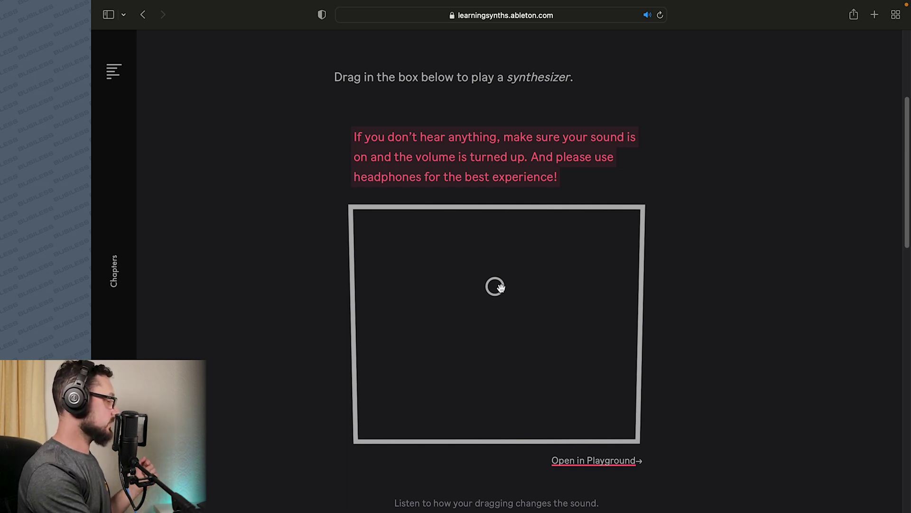
drag(501, 287, 445, 260)
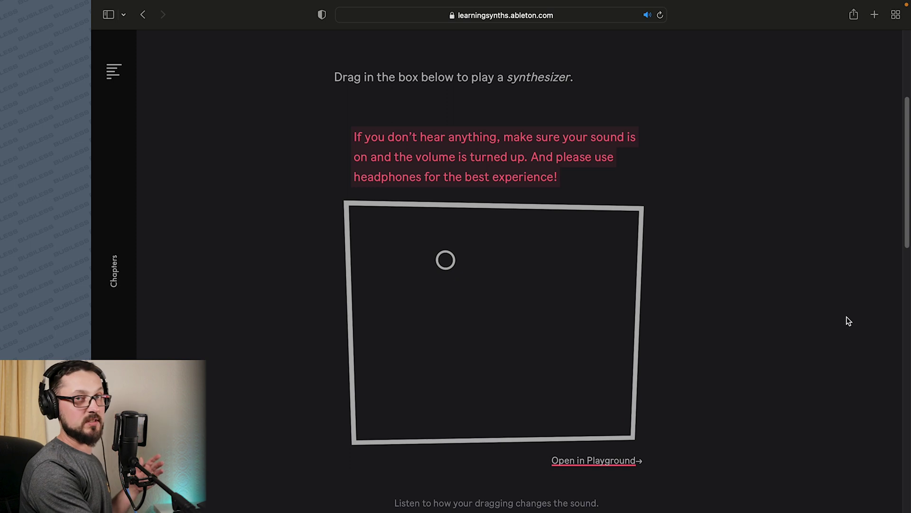
scroll(847, 317, down, 10)
scroll(848, 321, down, 6)
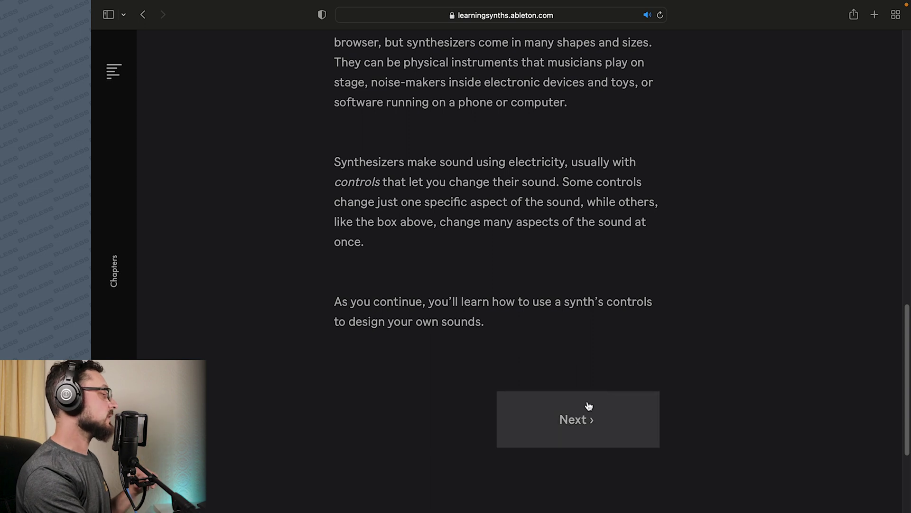
Step: In the Amplitude lesson, sweep the amplitude slider down and back up
click(588, 420)
scroll(739, 362, down, 2)
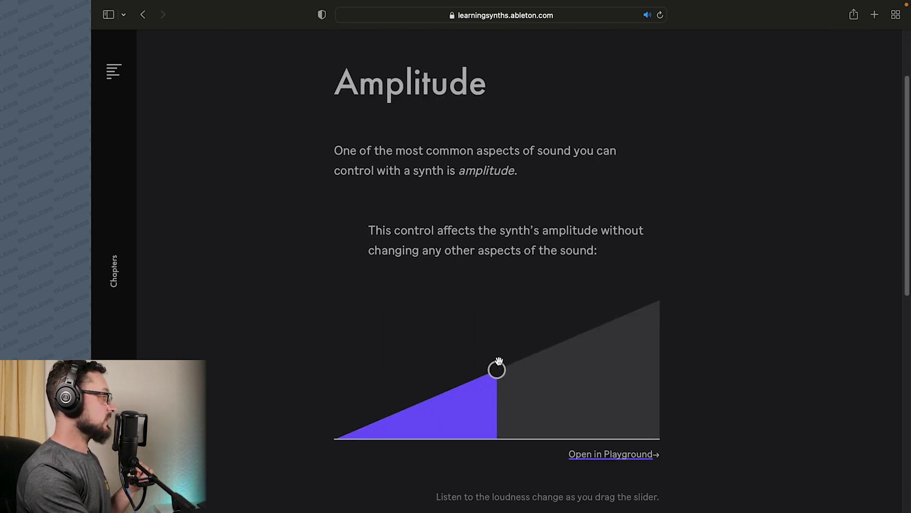
drag(497, 369, 477, 380)
scroll(693, 363, down, 5)
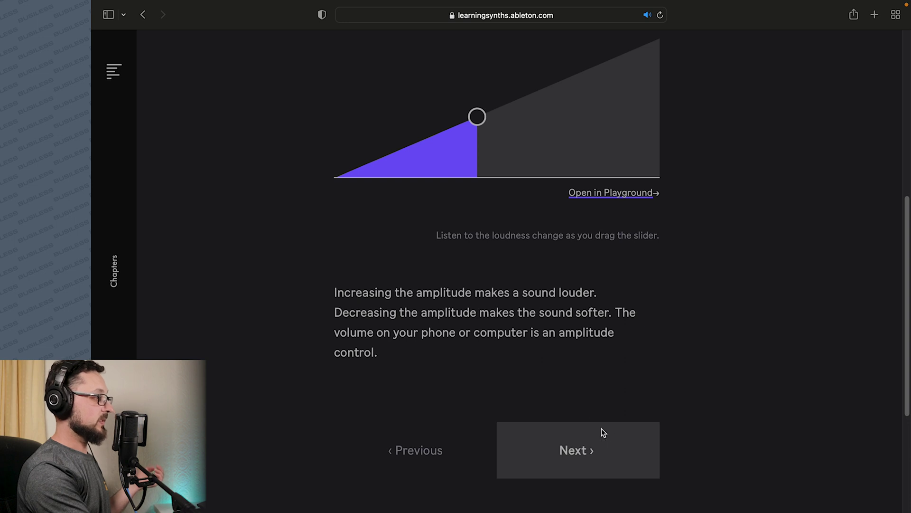
Step: In the Pitch lesson, raise then lower the pitch slider to hear it change
click(601, 429)
scroll(675, 315, down, 4)
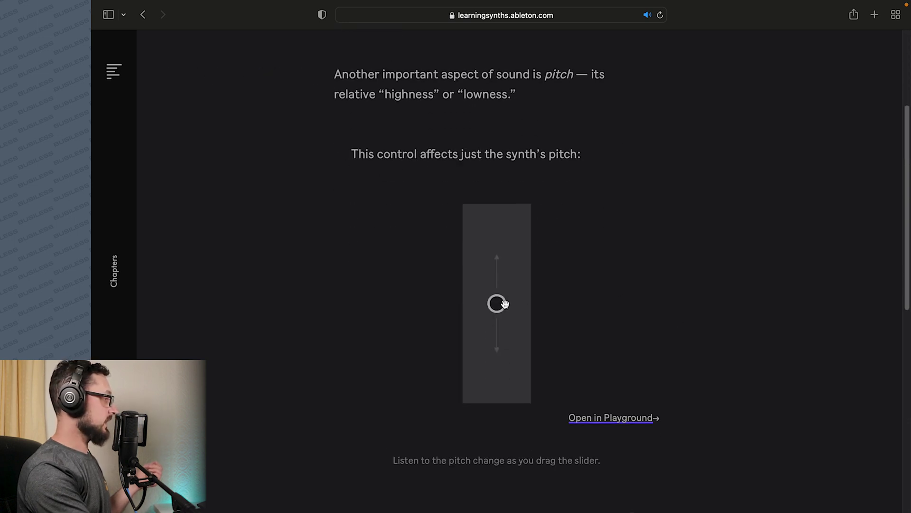
mouse_move(501, 304)
mouse_down()
mouse_move(500, 258)
mouse_move(503, 346)
mouse_move(506, 318)
mouse_up()
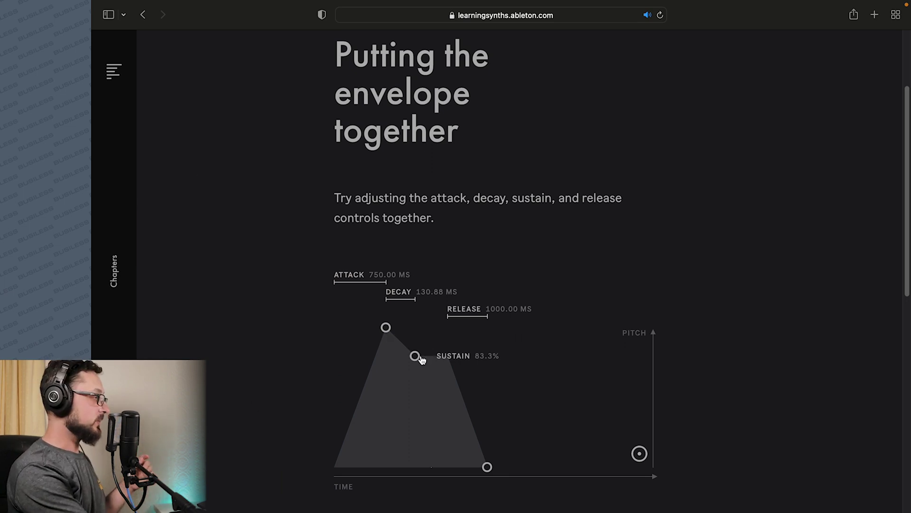
Step: Set the pitch envelope to 626.40 ms decay, 61.0% sustain, 3.94 s release, play it, and continue
drag(415, 357, 435, 392)
drag(516, 467, 519, 467)
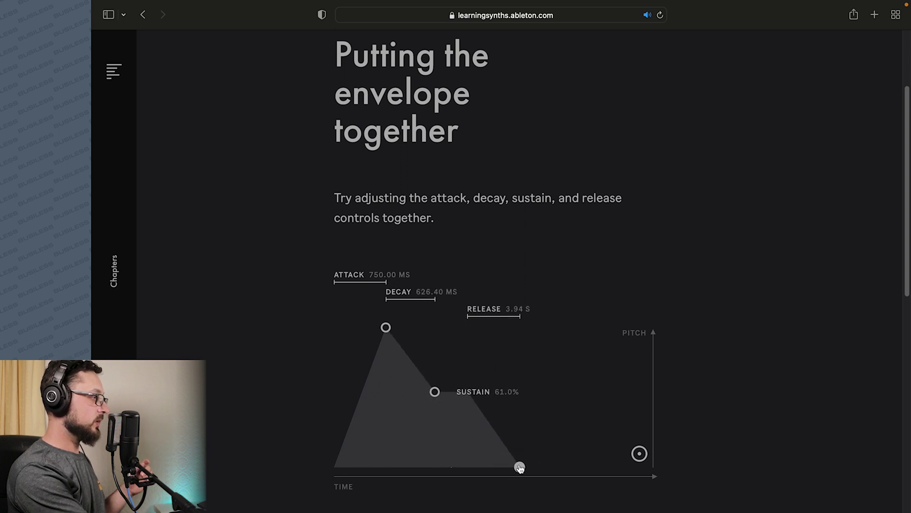
click(639, 454)
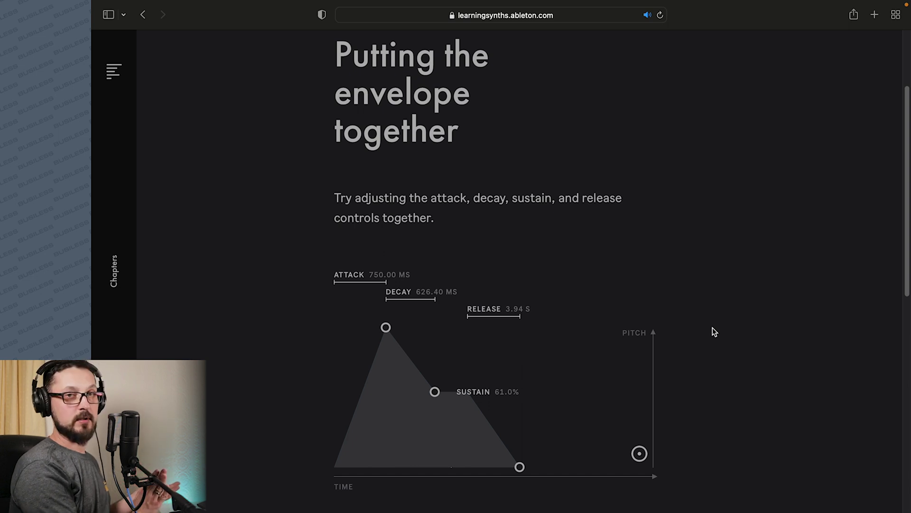
scroll(709, 347, down, 15)
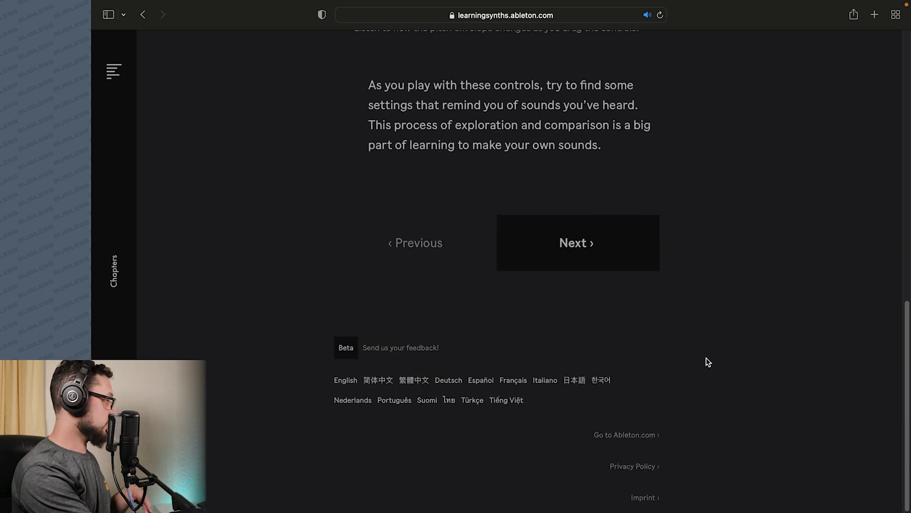
click(596, 245)
Step: Raise the amplitude envelope's sustain to about 56% and play a note
scroll(790, 284, down, 7)
scroll(790, 284, up, 5)
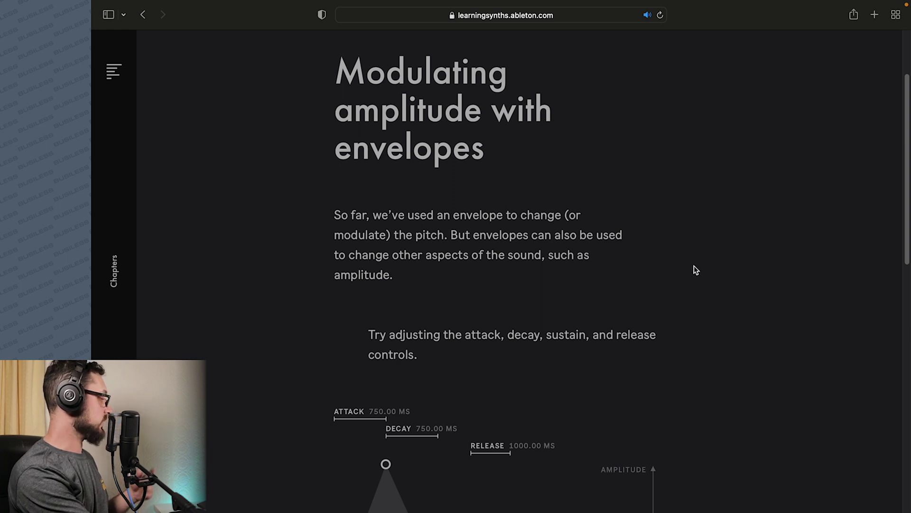
scroll(694, 266, down, 5)
drag(437, 357, 443, 313)
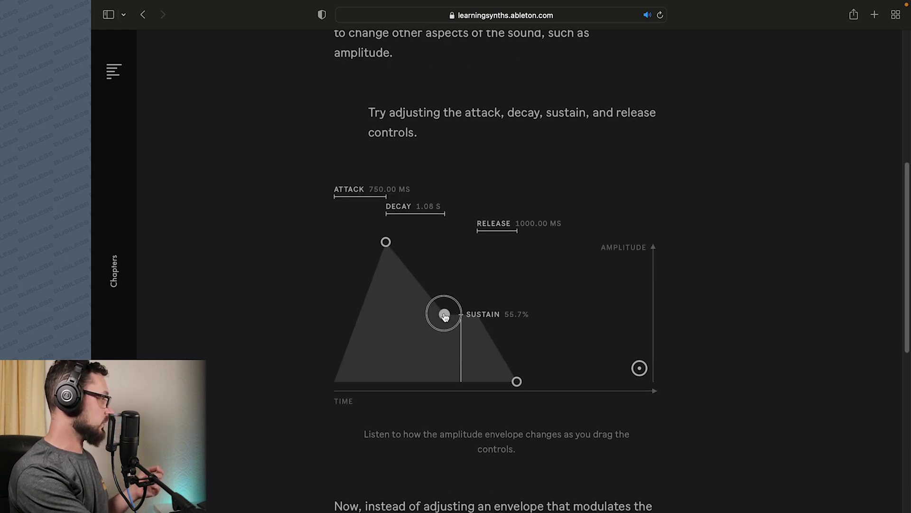
click(640, 369)
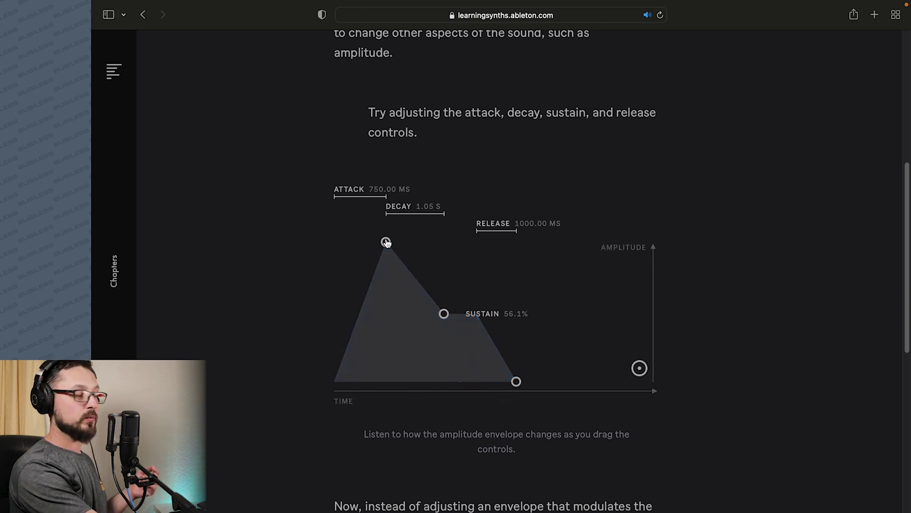
Step: Shorten attack to near-instant, decay to 27.71 ms, release to 12.98 ms, drop sustain to zero, and audition
drag(386, 242, 336, 242)
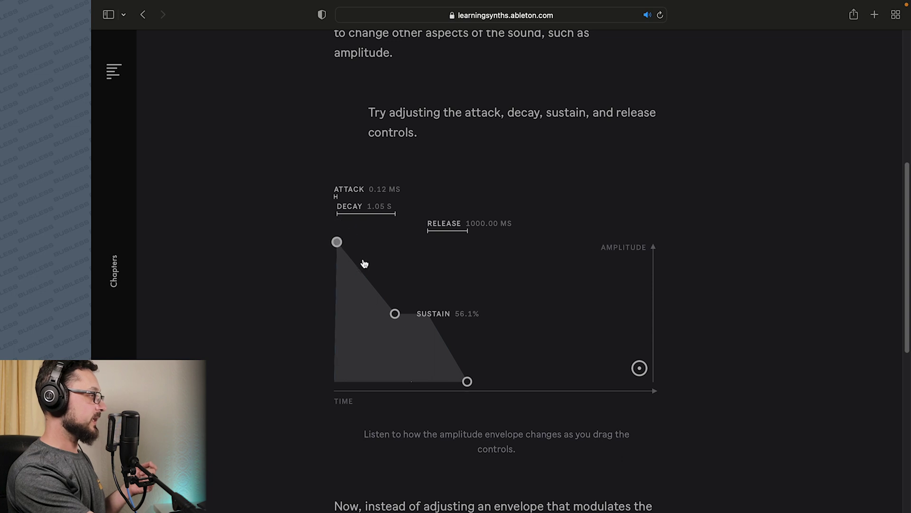
drag(396, 312, 354, 330)
drag(426, 382, 403, 381)
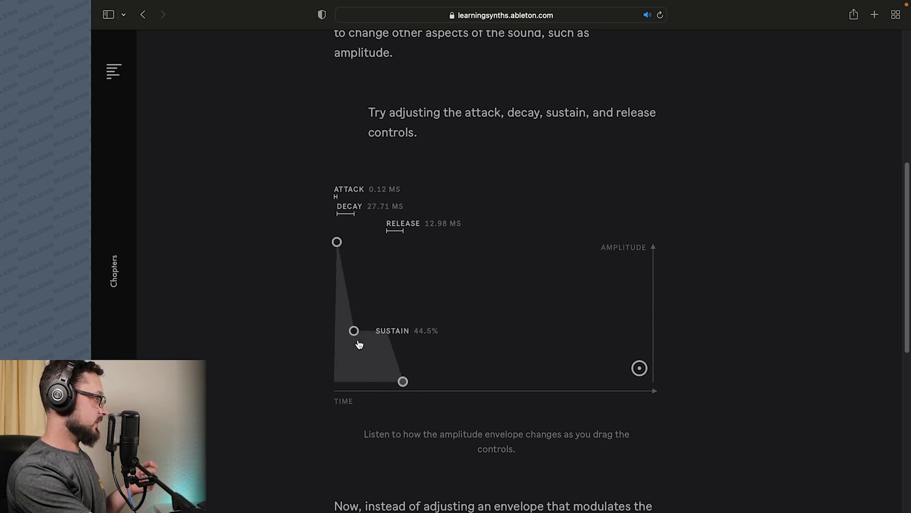
drag(354, 330, 360, 381)
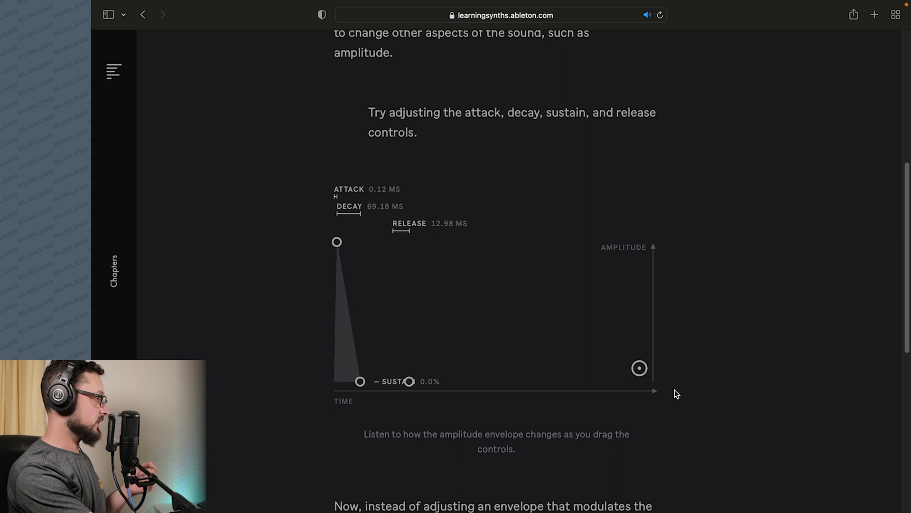
click(646, 373)
click(645, 374)
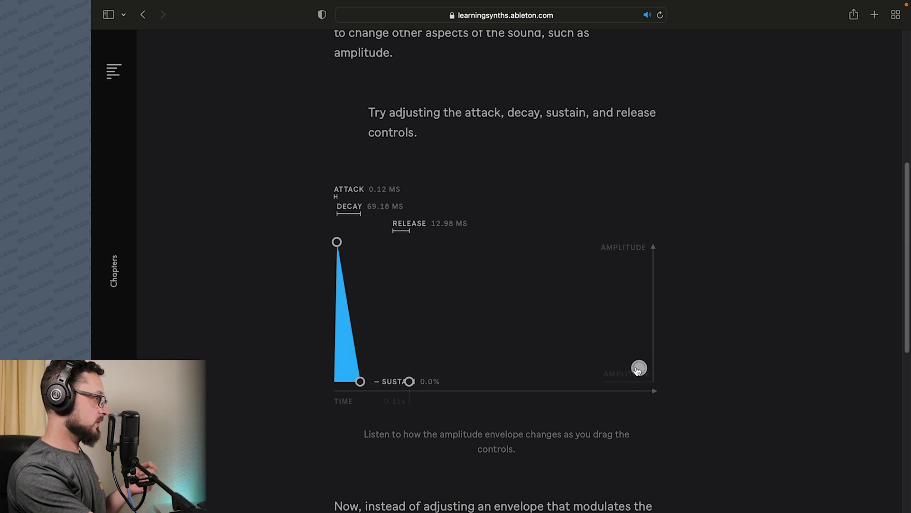
Step: Lengthen decay to 165.60 ms and attack to 7.92 ms, then trigger several plucky notes
drag(366, 384, 377, 382)
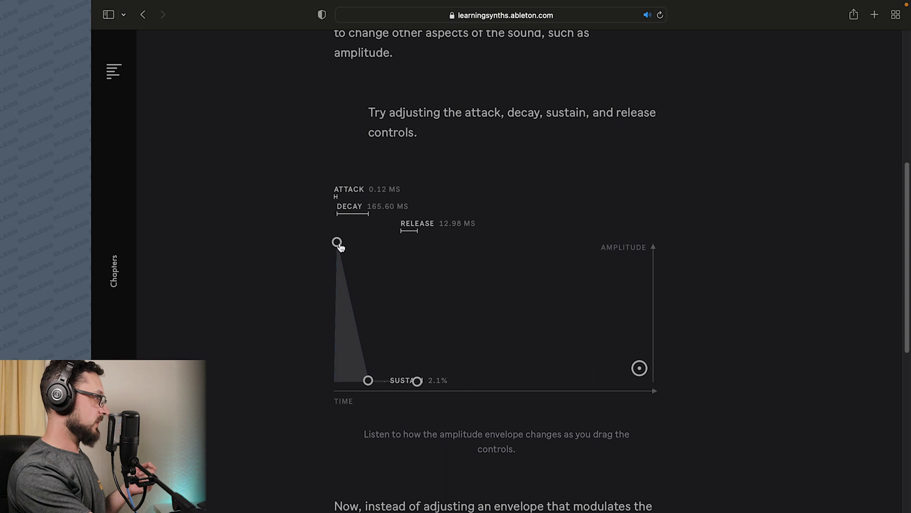
drag(339, 246, 346, 243)
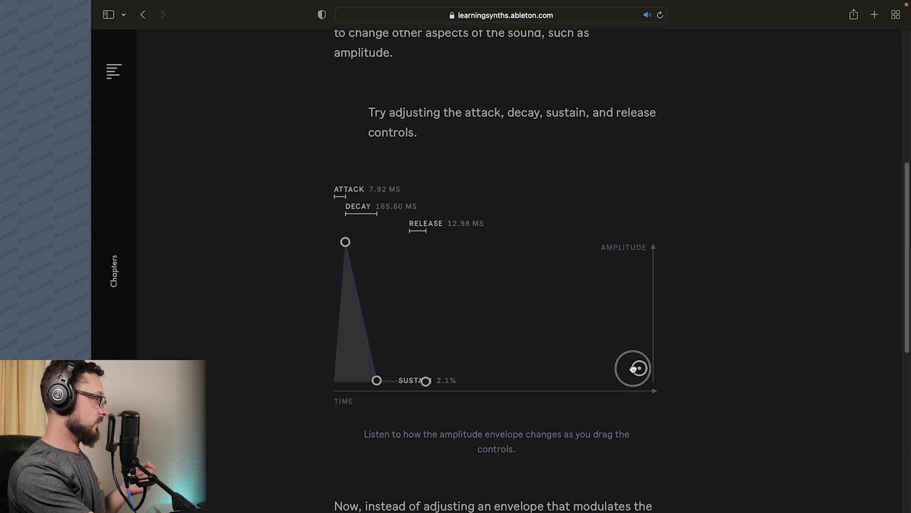
click(635, 368)
click(636, 369)
click(636, 368)
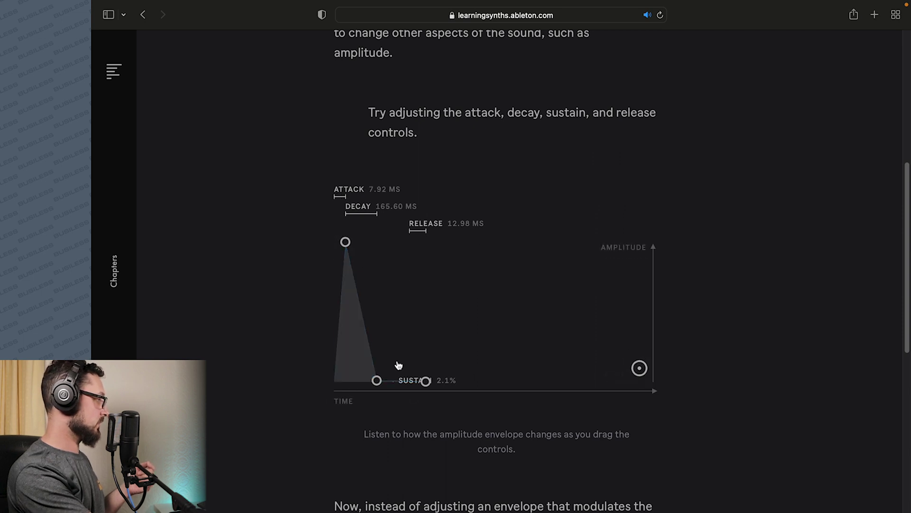
Step: Reshape into a pad: 2.54 s attack, 1.51 s decay, 80.9% sustain, 1.62 s release, auditioning a note
drag(381, 382, 429, 305)
drag(347, 243, 413, 257)
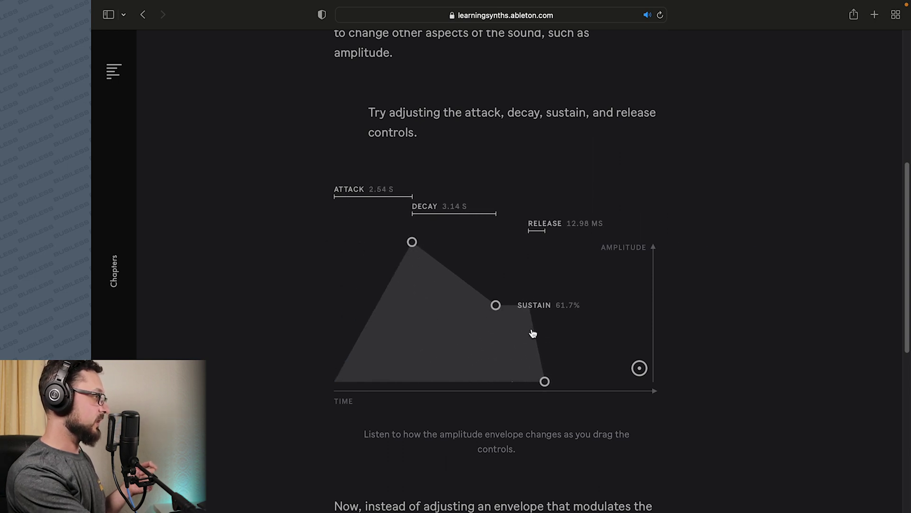
drag(500, 306, 477, 287)
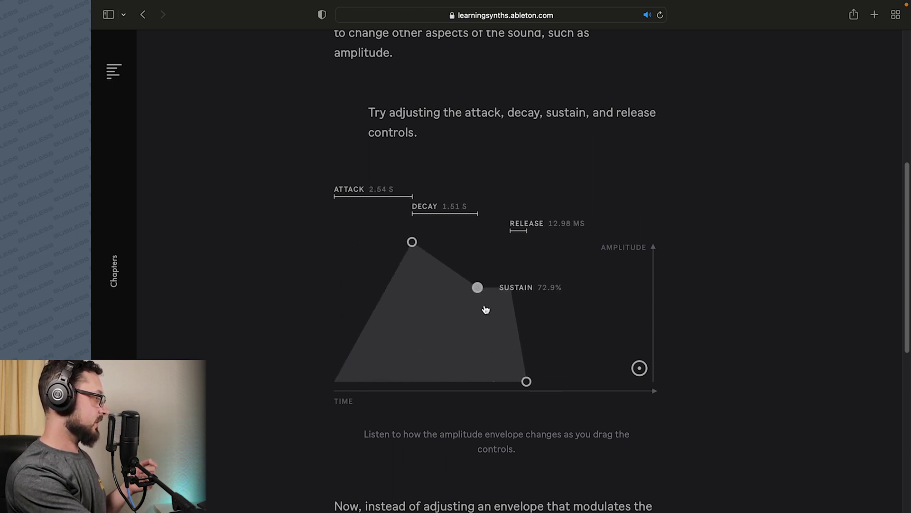
drag(528, 380, 606, 376)
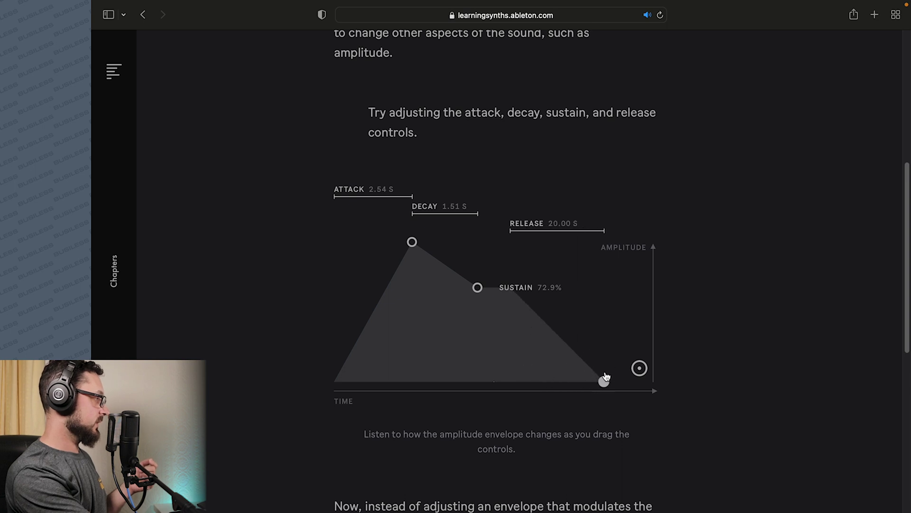
drag(478, 289, 477, 273)
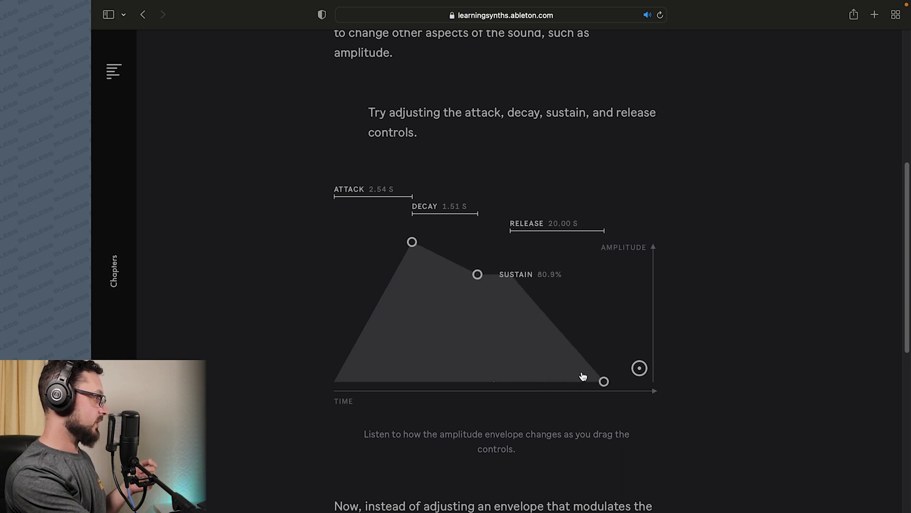
click(634, 375)
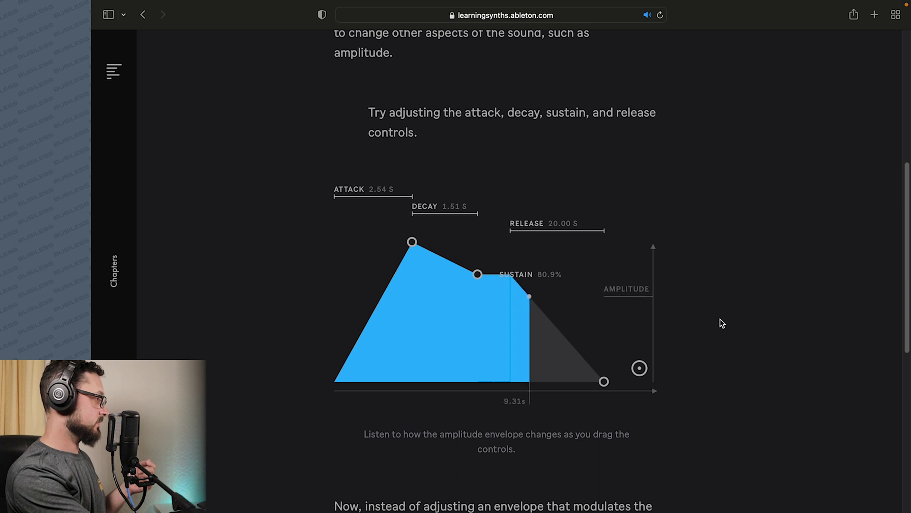
drag(604, 381, 554, 381)
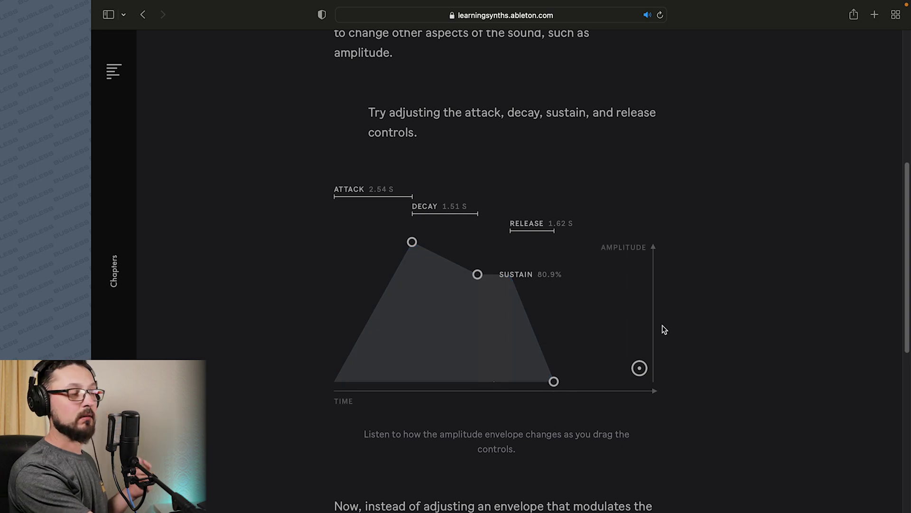